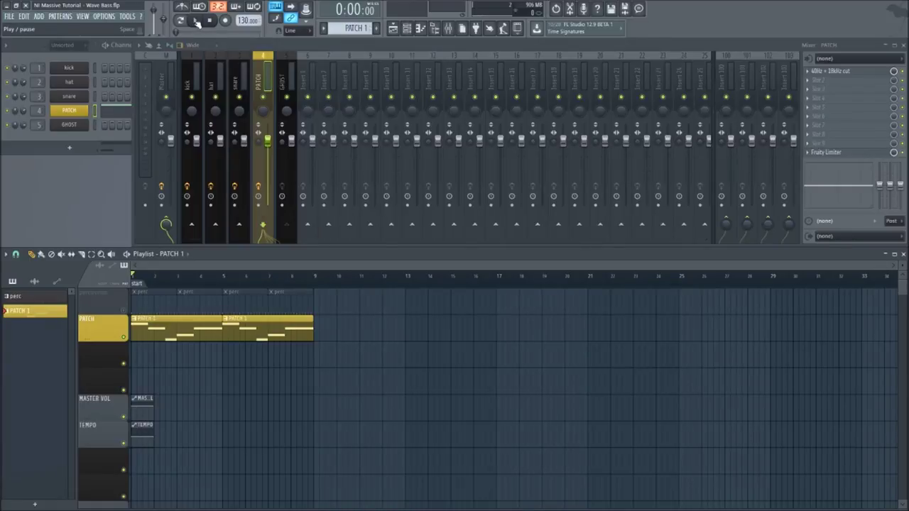
# Play the bass pattern, unmute the percussion track, replay with the beat, then open the PATCH synth
pyautogui.click(198, 22)
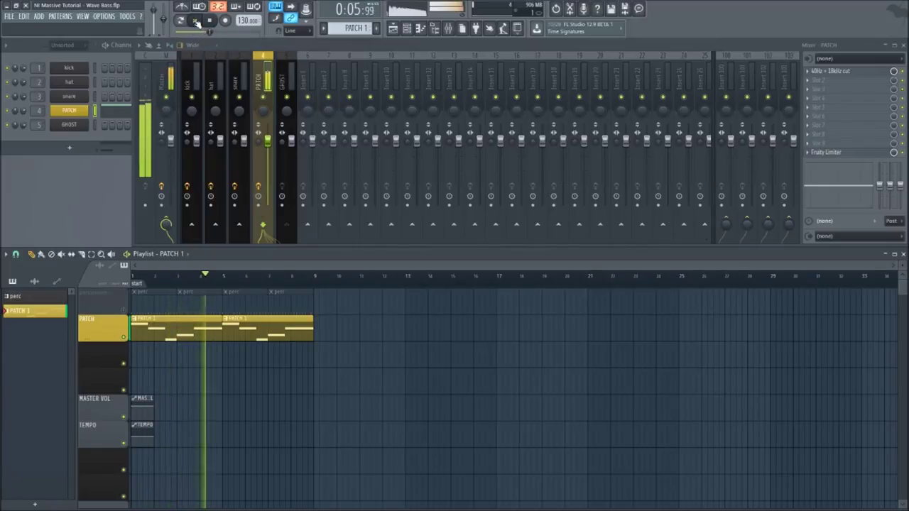
pyautogui.click(197, 22)
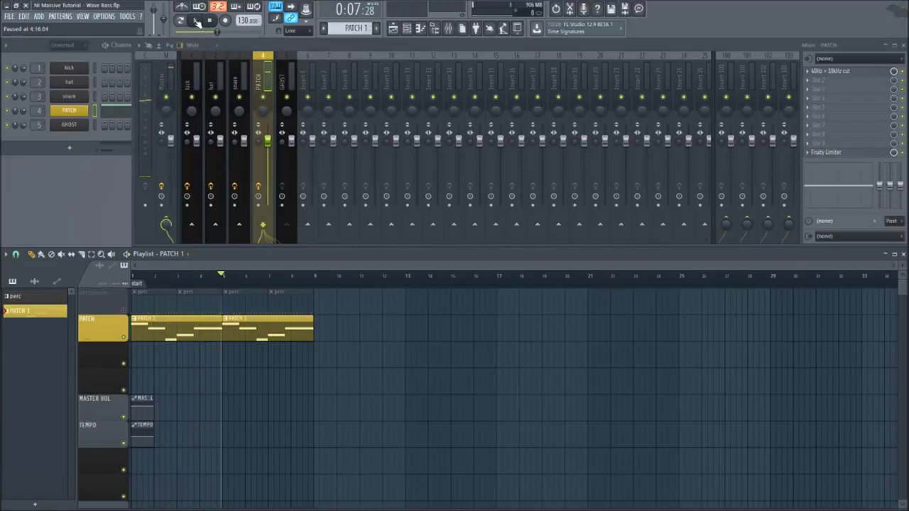
pyautogui.click(126, 310)
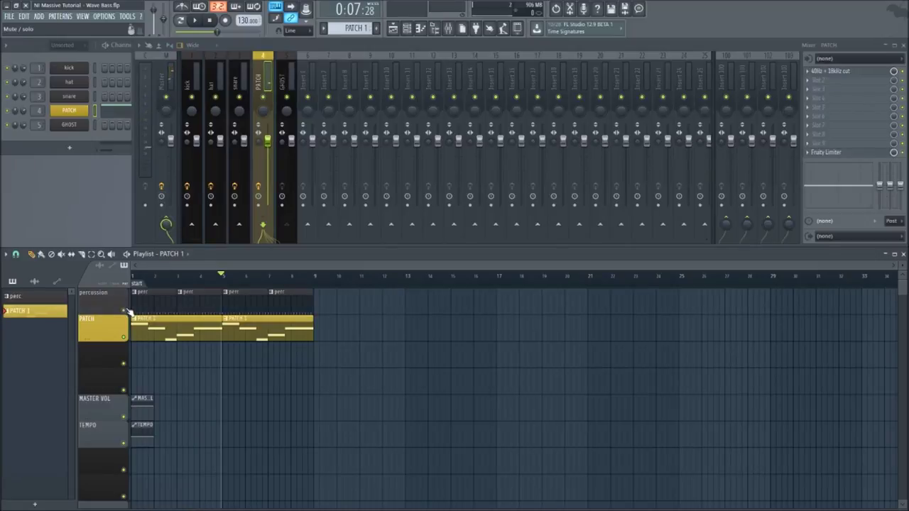
pyautogui.click(199, 22)
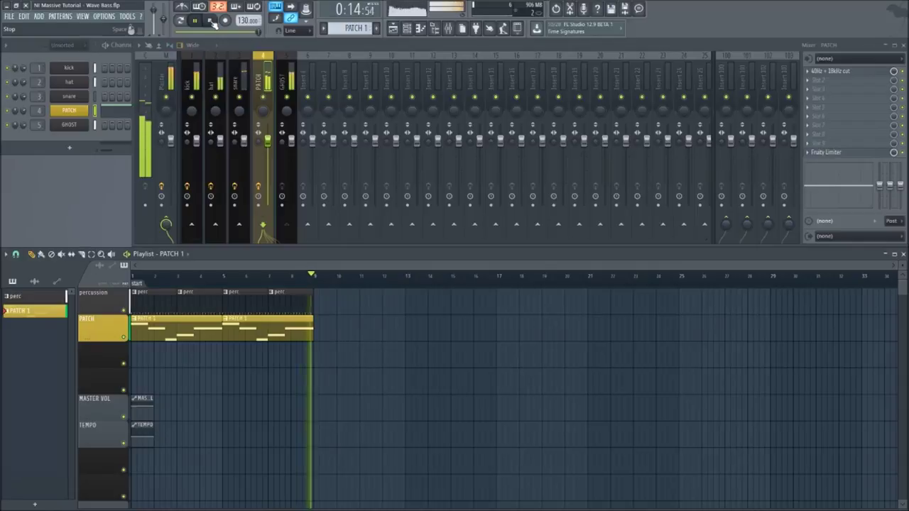
pyautogui.click(211, 21)
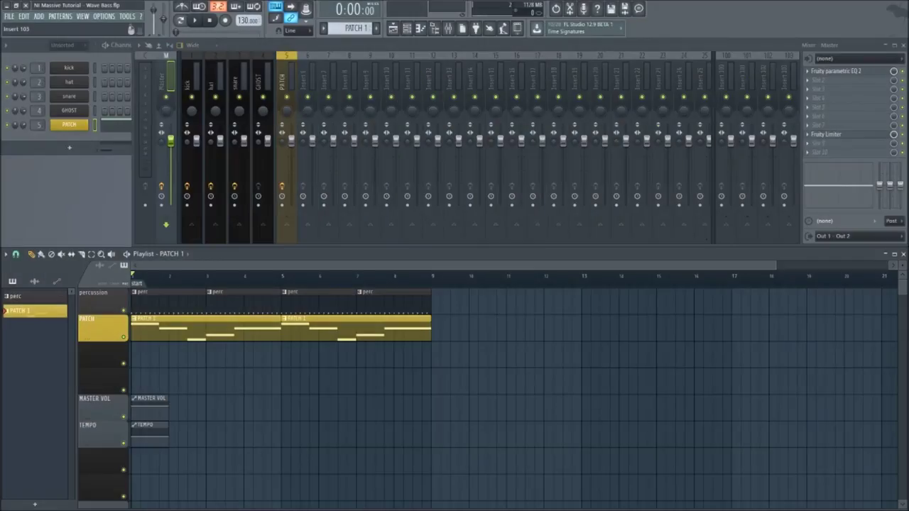
pyautogui.click(83, 125)
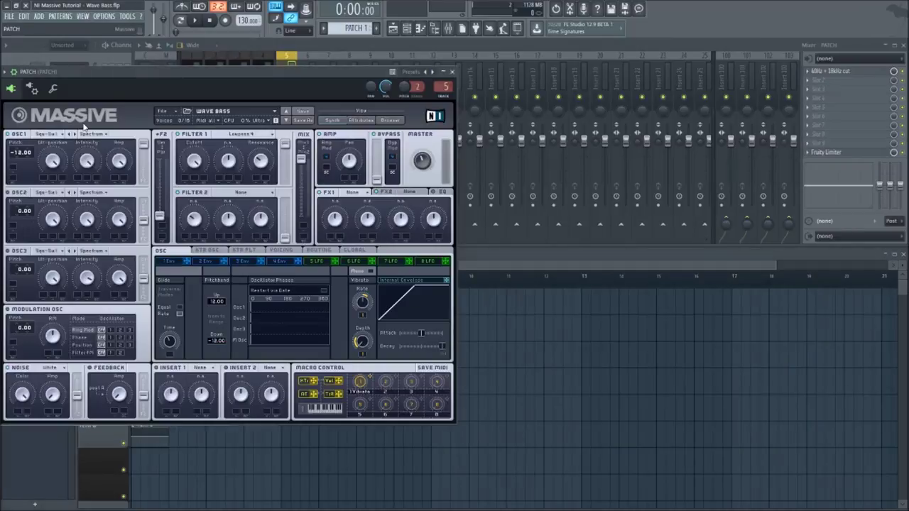
# Start a new Massive sound with OSC1 pitch at -12, routed fully into a Lowpass 4 Filter 1
pyautogui.click(164, 112)
pyautogui.click(171, 113)
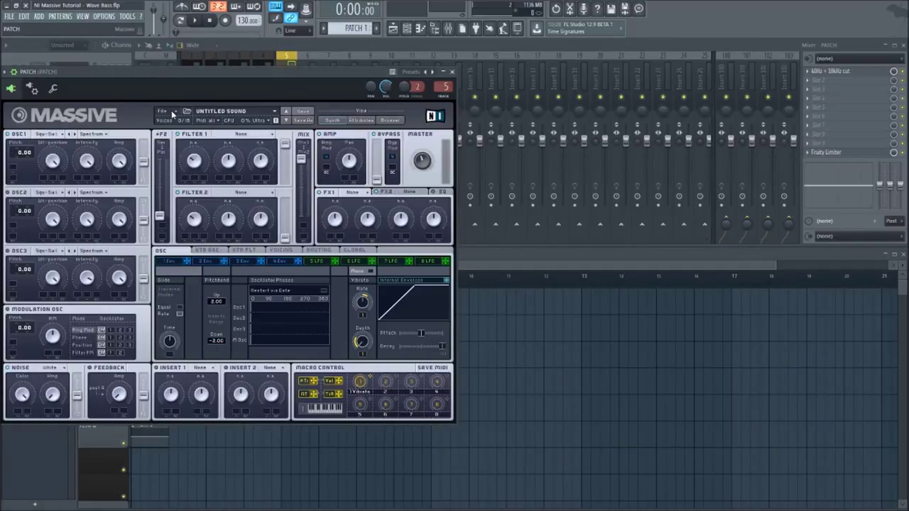
pyautogui.moveTo(16, 153); pyautogui.dragTo(22, 166)
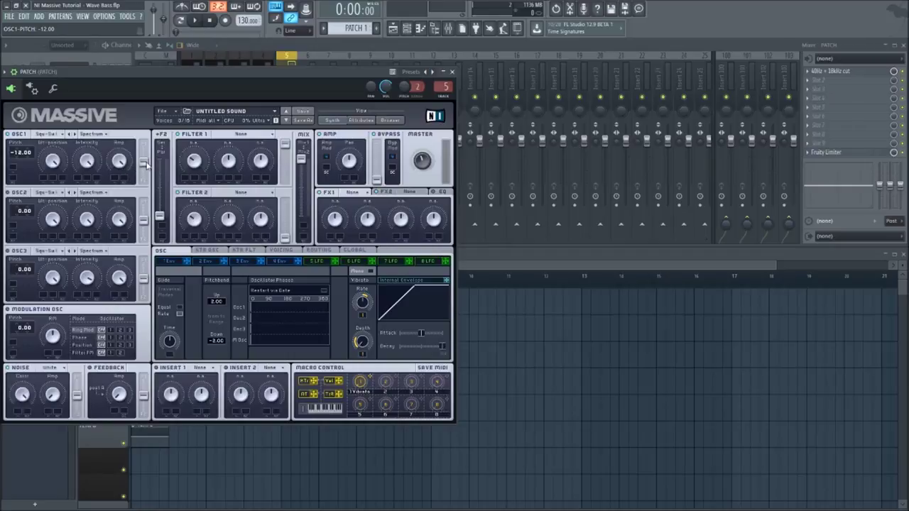
pyautogui.moveTo(146, 161); pyautogui.dragTo(145, 139)
pyautogui.click(240, 136)
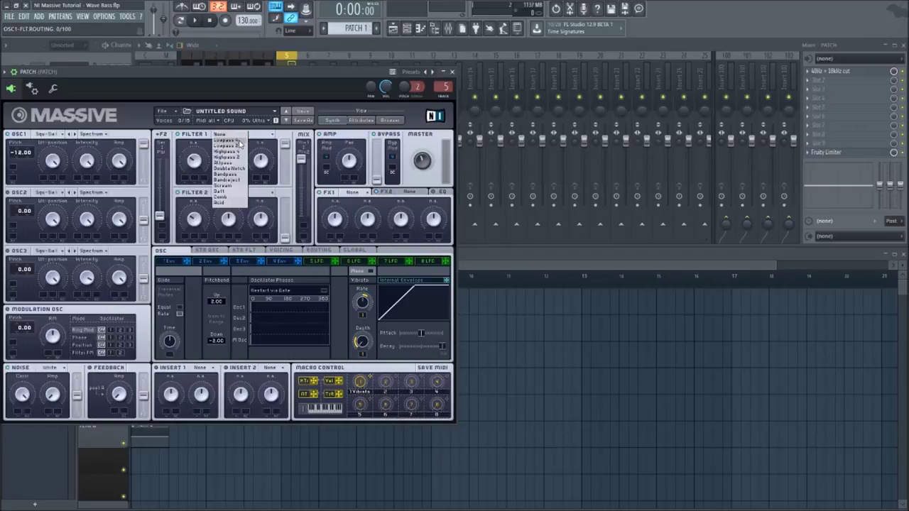
pyautogui.click(240, 144)
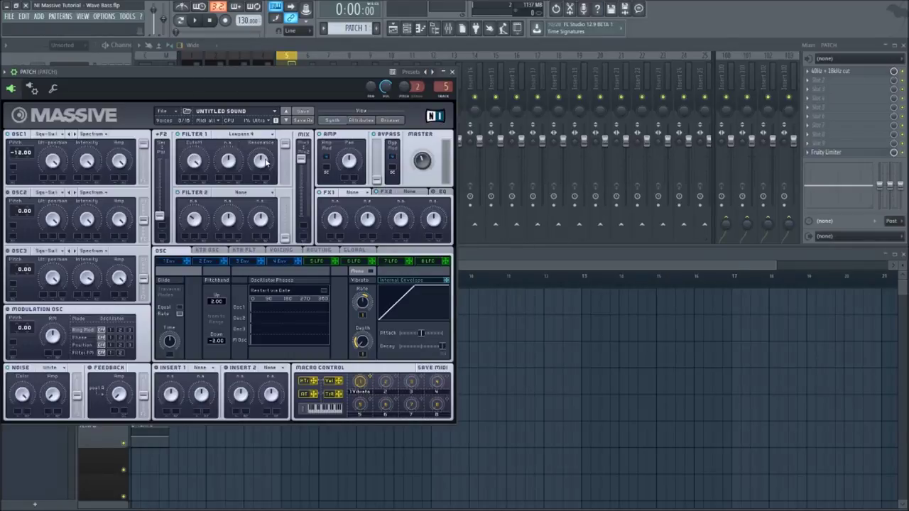
pyautogui.scroll(-1, 268, 176)
# Close Massive, mute the percussion track, and play the new bass alone before stopping
pyautogui.click(452, 72)
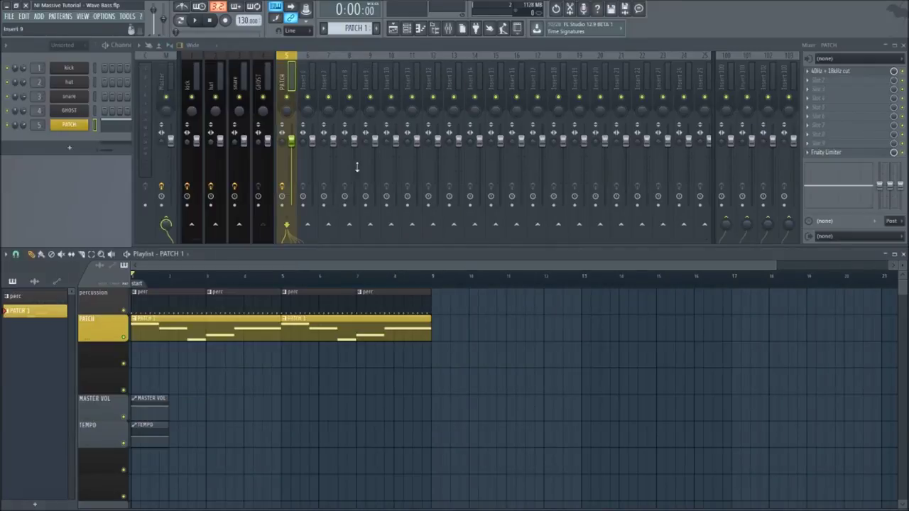
pyautogui.click(123, 311)
pyautogui.click(199, 22)
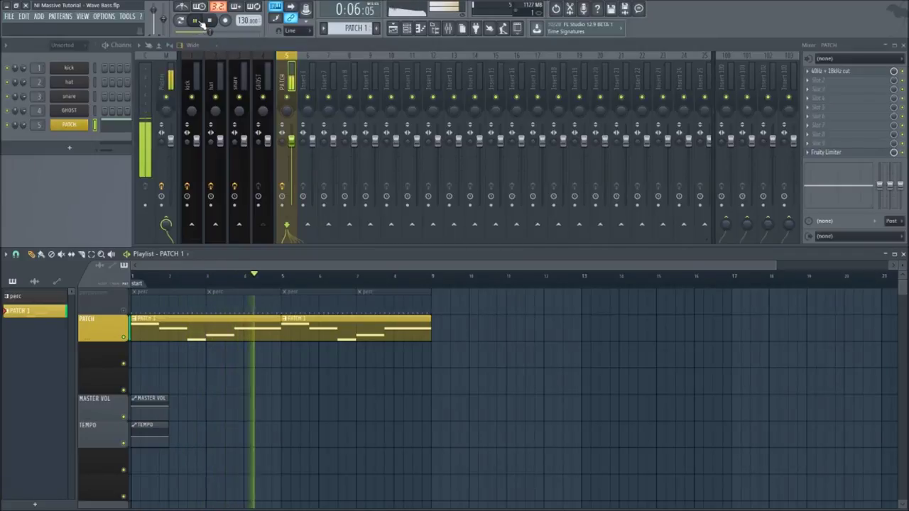
pyautogui.click(201, 21)
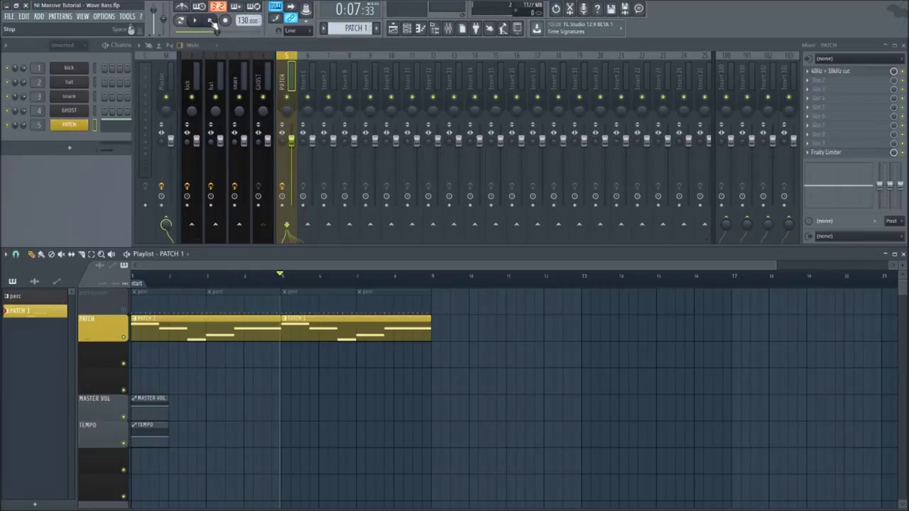
pyautogui.click(212, 21)
# On the VOICING tab, tick Monophon, set Unisono to 2, and enable Pitch Cutoff and Pan Position spread
pyautogui.click(70, 125)
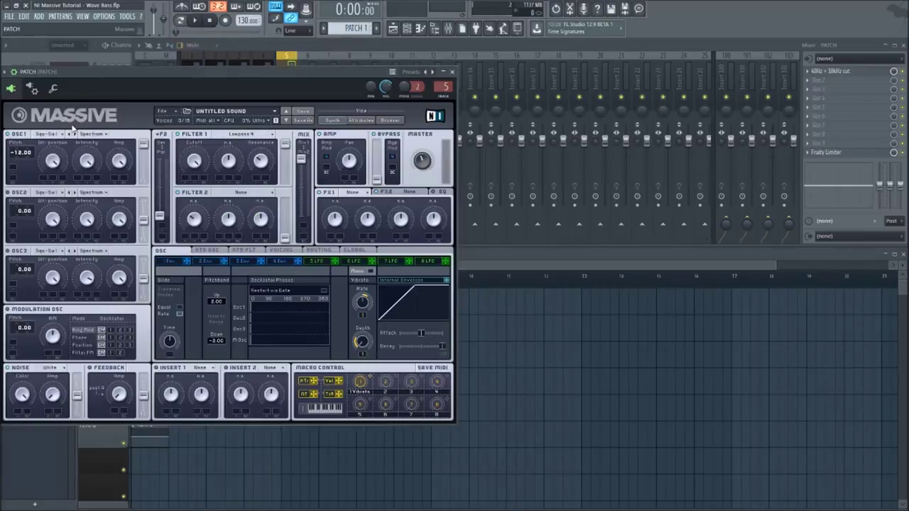
pyautogui.click(273, 252)
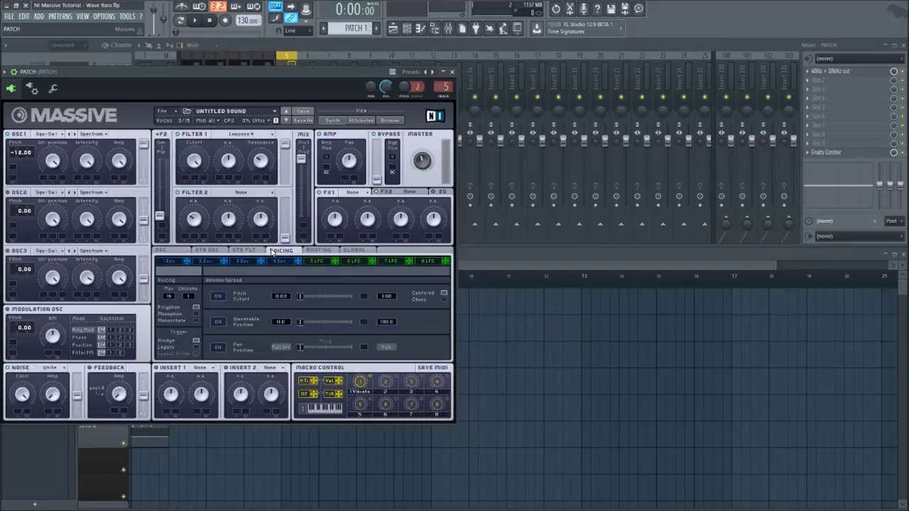
pyautogui.click(197, 313)
pyautogui.moveTo(191, 297); pyautogui.dragTo(192, 295)
pyautogui.click(217, 297)
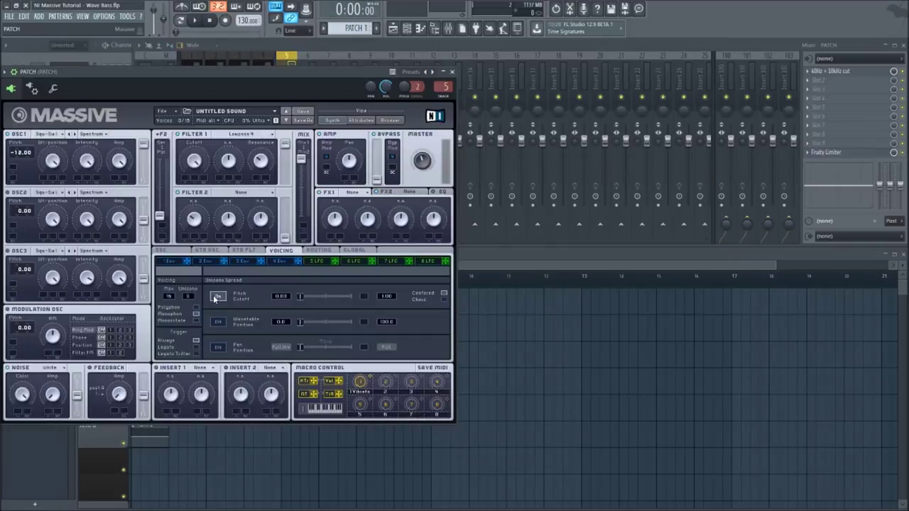
pyautogui.click(300, 299)
pyautogui.click(218, 346)
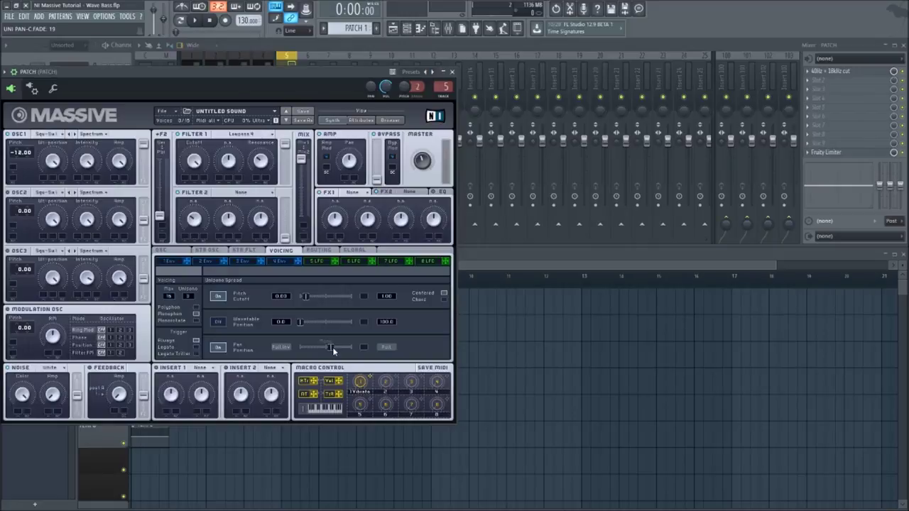
# Set Pitchbend Up to 12.00 and Down to -12.00 on the OSC tab, then close Massive
pyautogui.click(187, 252)
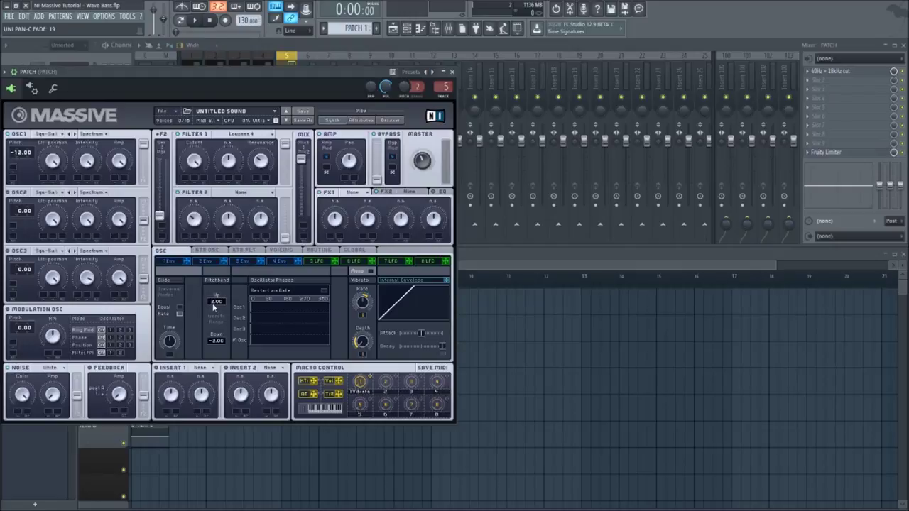
pyautogui.moveTo(217, 303); pyautogui.dragTo(218, 298)
pyautogui.moveTo(217, 335); pyautogui.dragTo(216, 353)
pyautogui.click(451, 72)
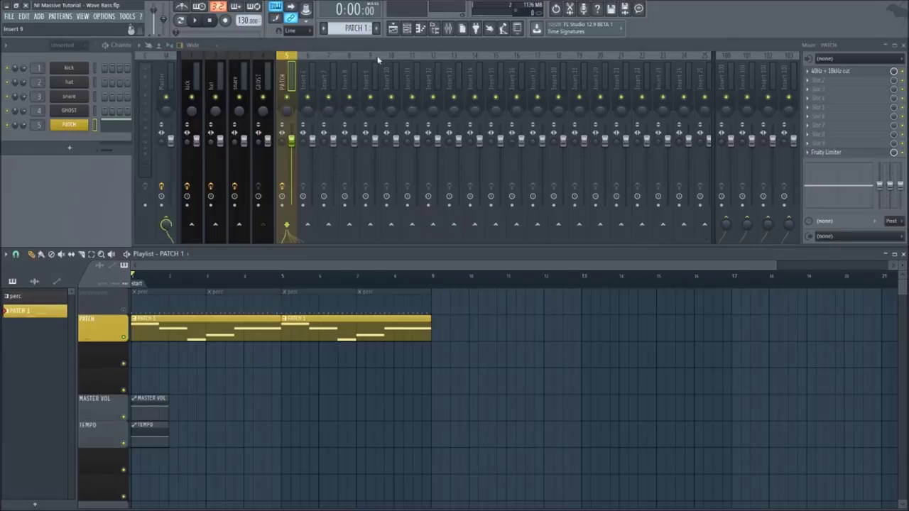
# Play back the revoiced bass, stop it, and reopen Massive on the PATCH channel
pyautogui.click(195, 23)
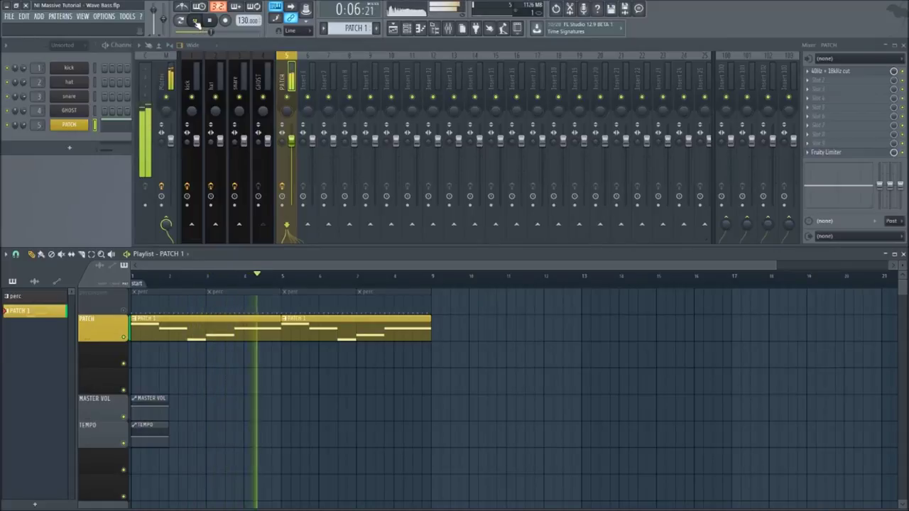
pyautogui.click(197, 22)
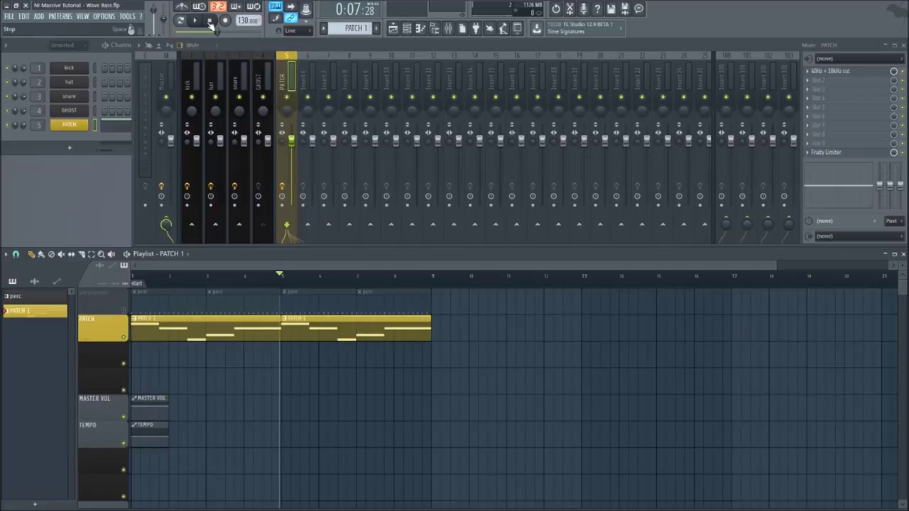
pyautogui.click(209, 20)
pyautogui.click(80, 126)
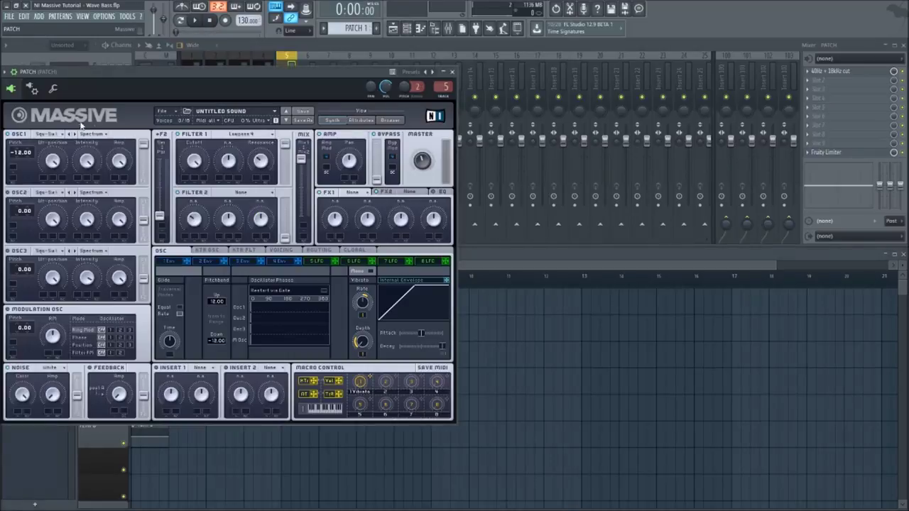
# Raise the EQ HighShelf knob and drag Macro 2 onto Filter 1's Cutoff modulation slot
pyautogui.click(440, 193)
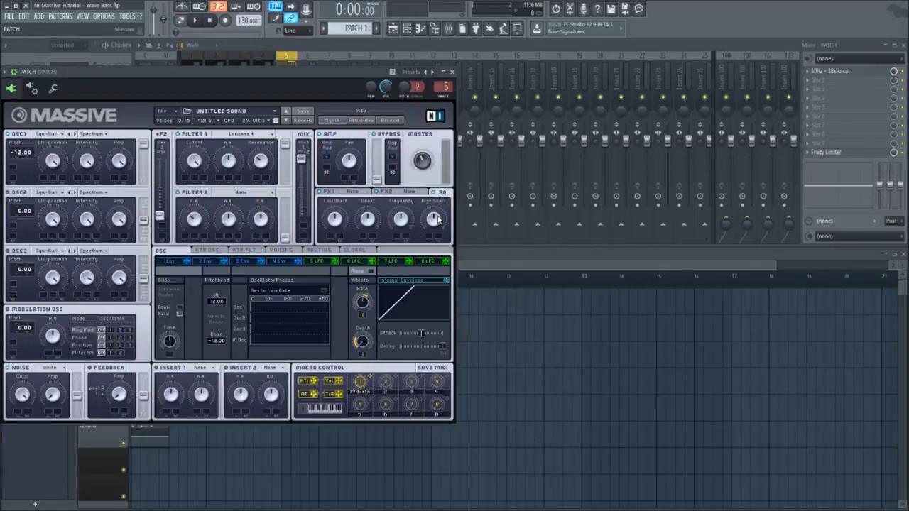
pyautogui.click(438, 220)
pyautogui.moveTo(397, 379); pyautogui.dragTo(196, 218)
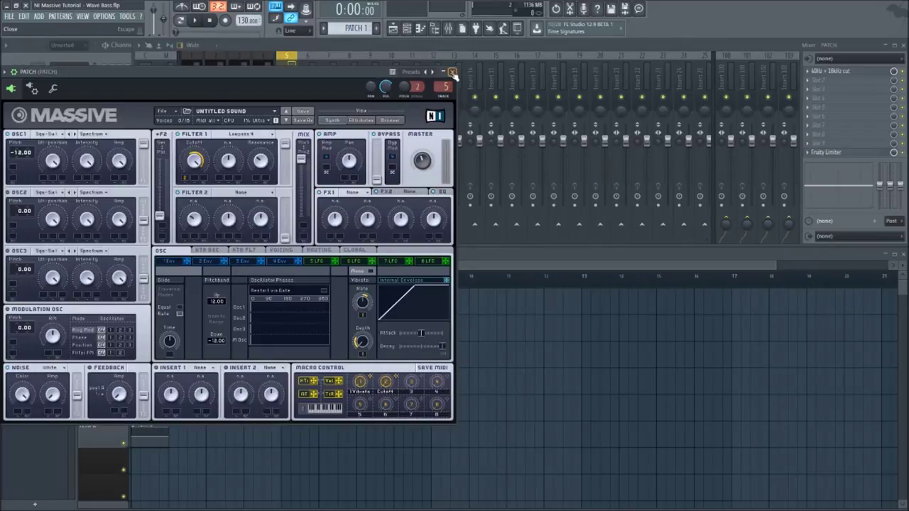
# Close Massive, unmute the percussion track, and play the finished bass over the beat, then stop
pyautogui.click(452, 74)
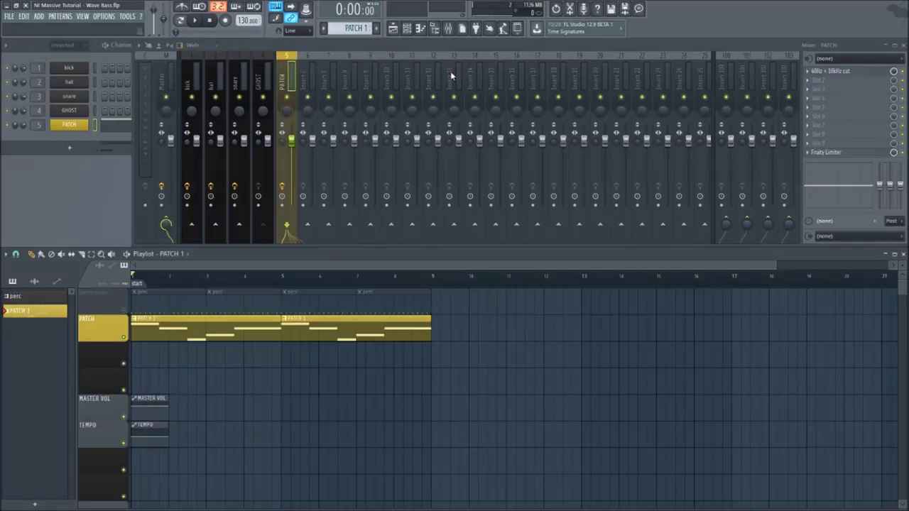
pyautogui.click(123, 311)
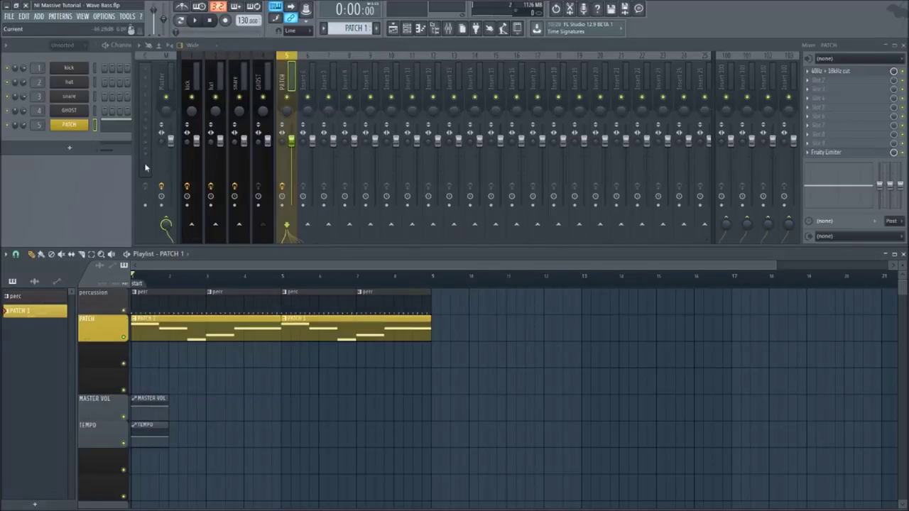
pyautogui.click(197, 22)
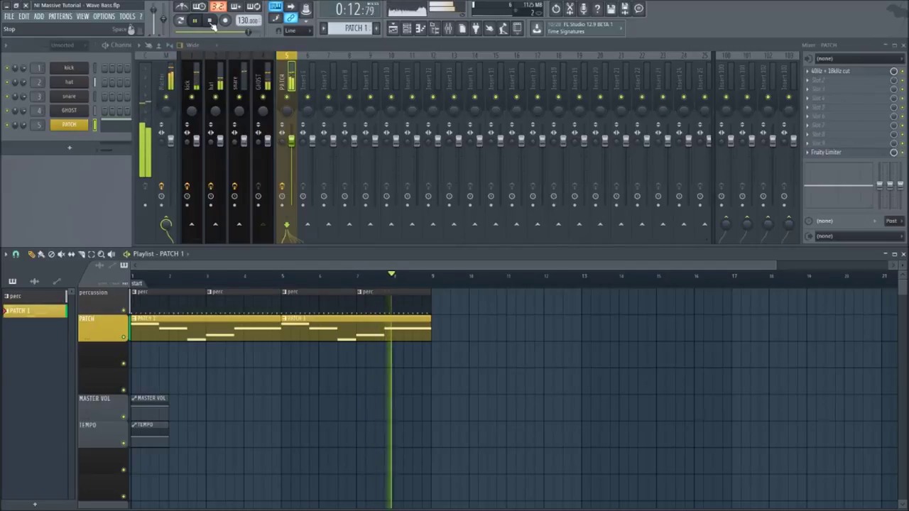
pyautogui.click(211, 21)
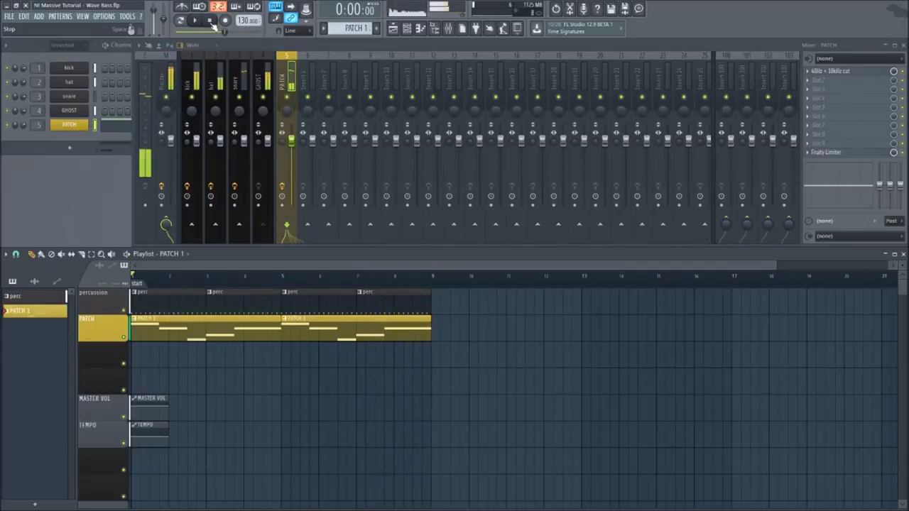